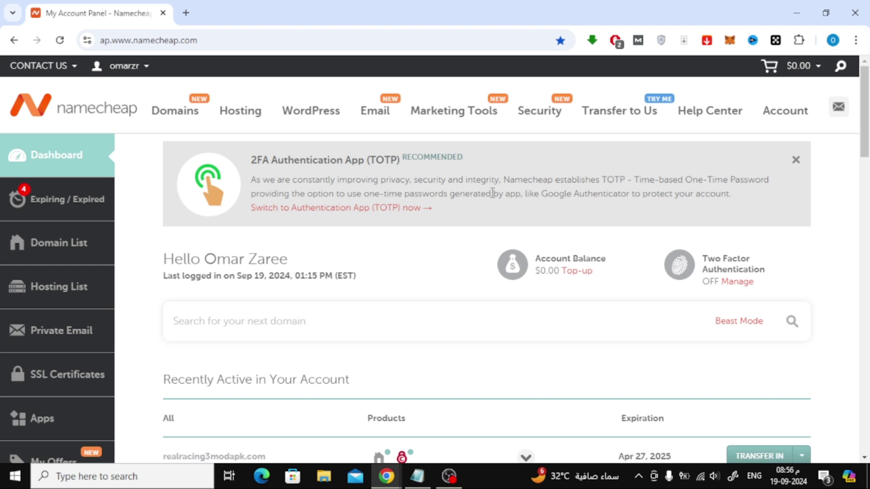
Step: From Namecheap's Recently Active list, open cPanel for the imgevox.com hosting account
scroll(493, 193, down, 7)
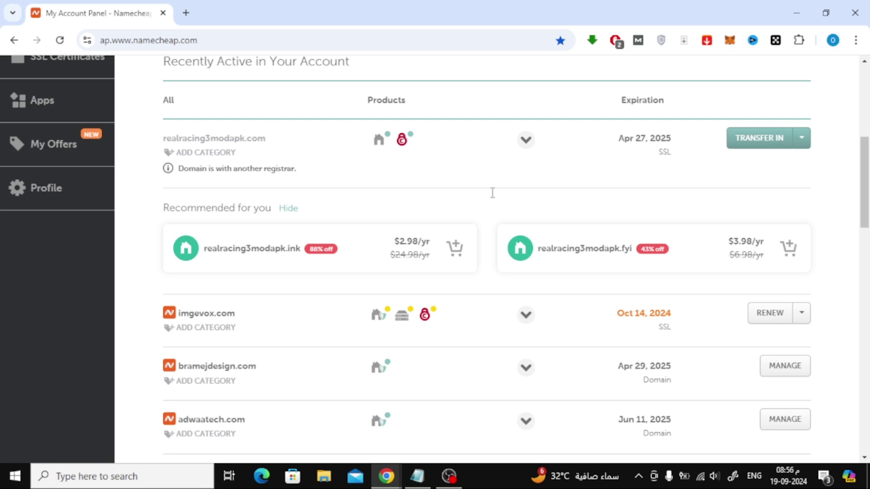
scroll(492, 193, down, 3)
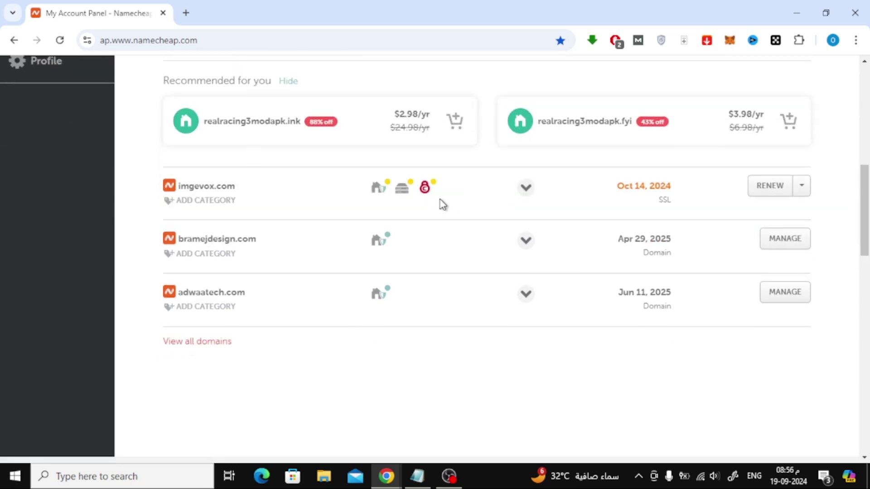
mouse_move(406, 193)
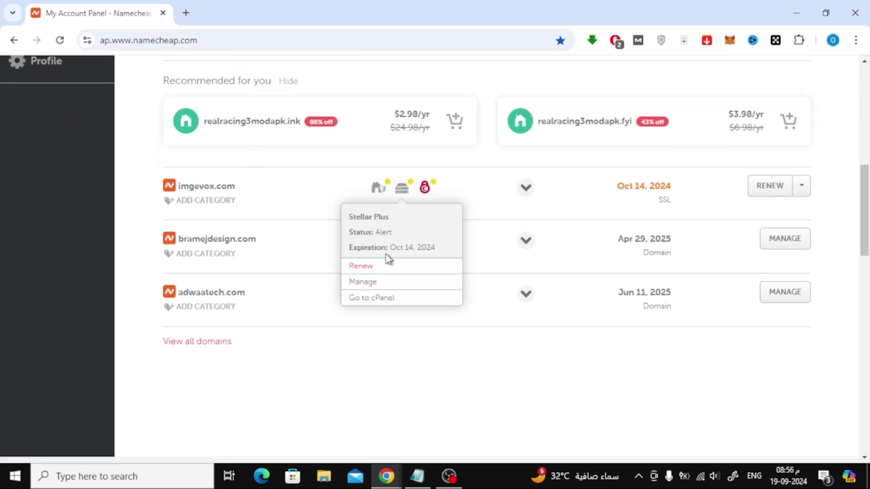
click(385, 298)
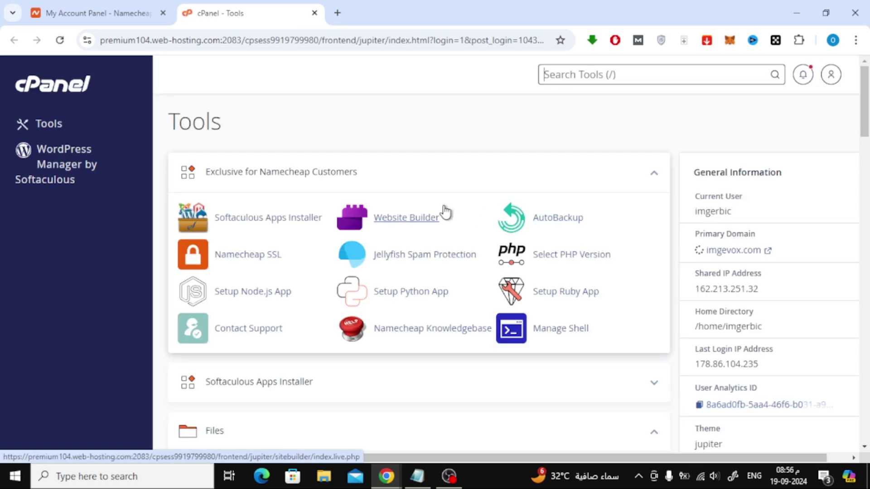
Step: Open the Domains page from cPanel's Domains section
middle_click(444, 205)
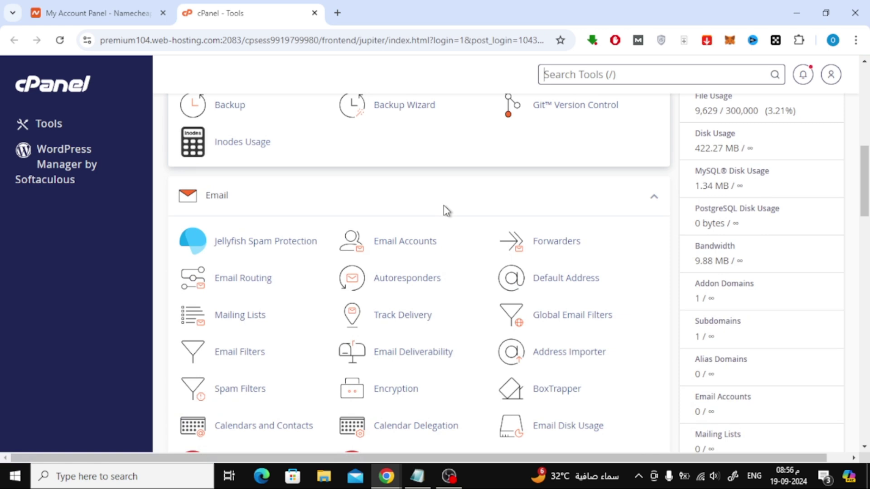
click(444, 206)
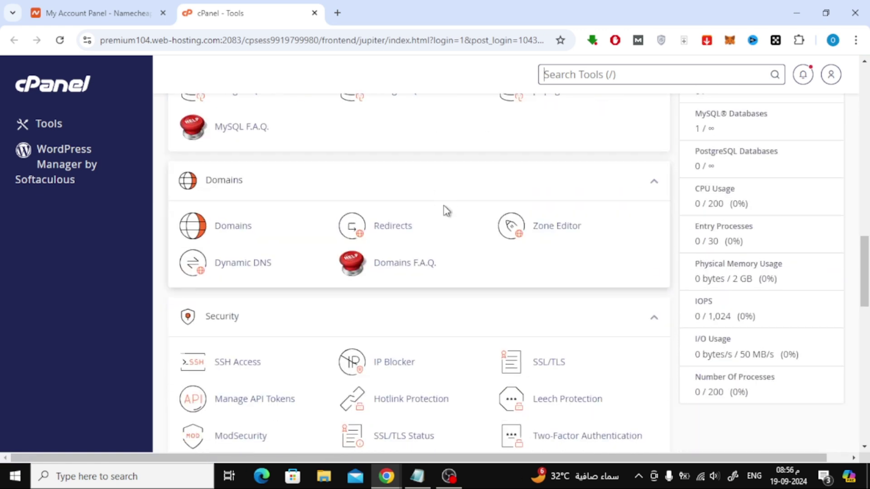
click(260, 226)
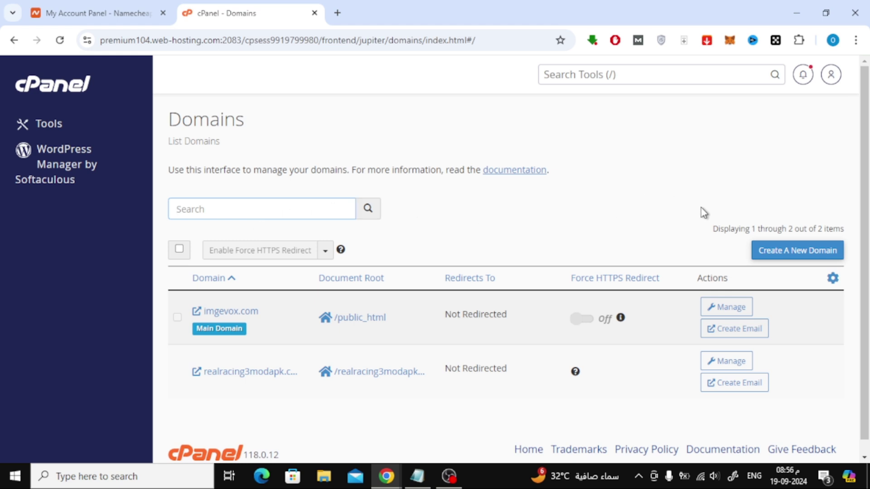
Step: Create the domain blog.imgevox.com with document root /blog.imgevox.com
click(801, 262)
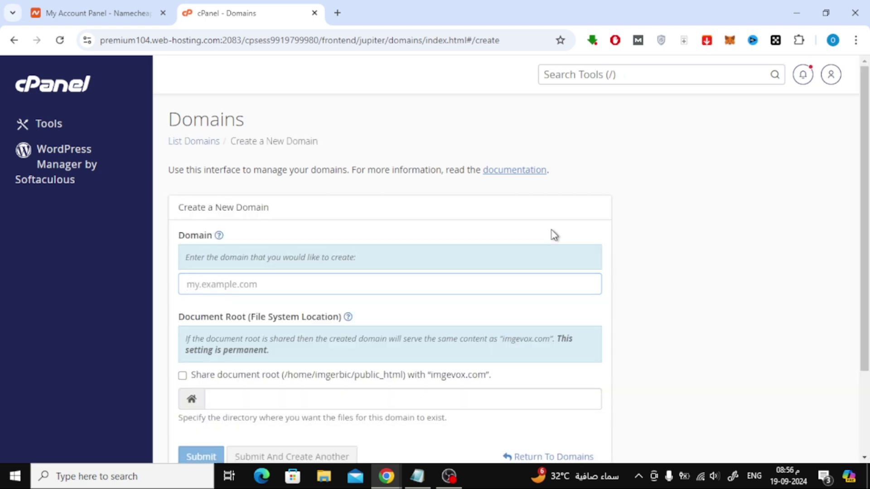
scroll(478, 222, down, 1)
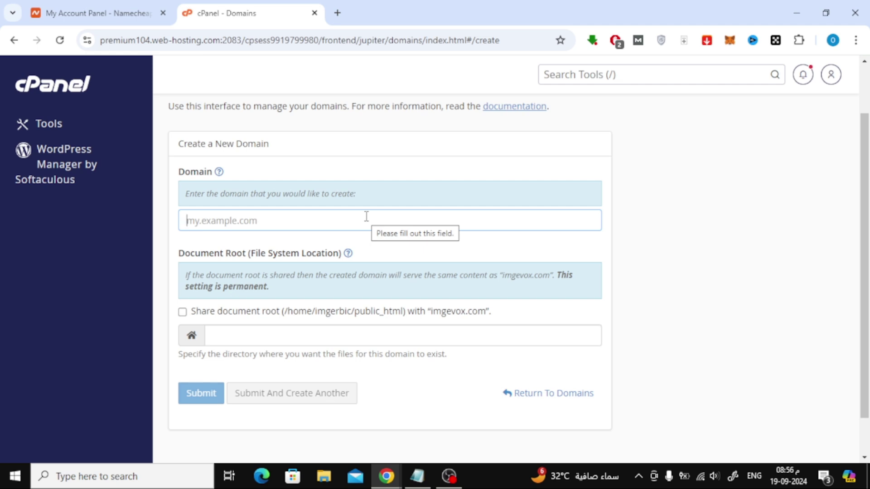
text(blo)
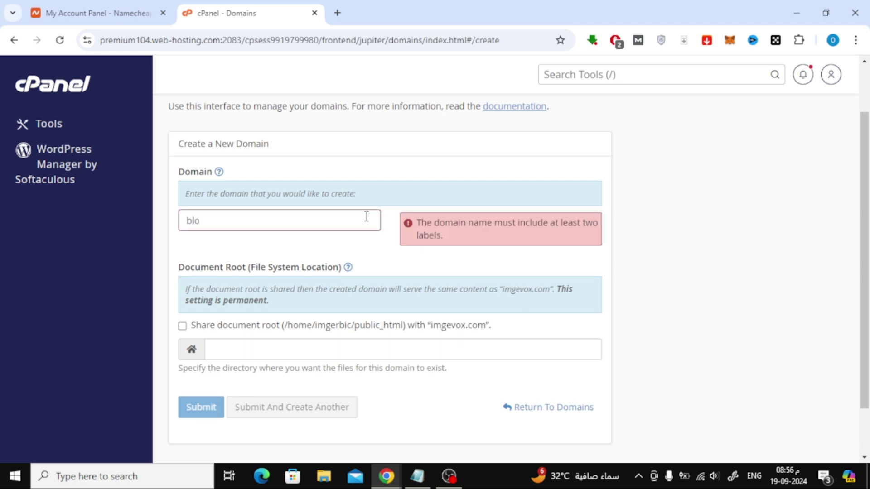
text(g.)
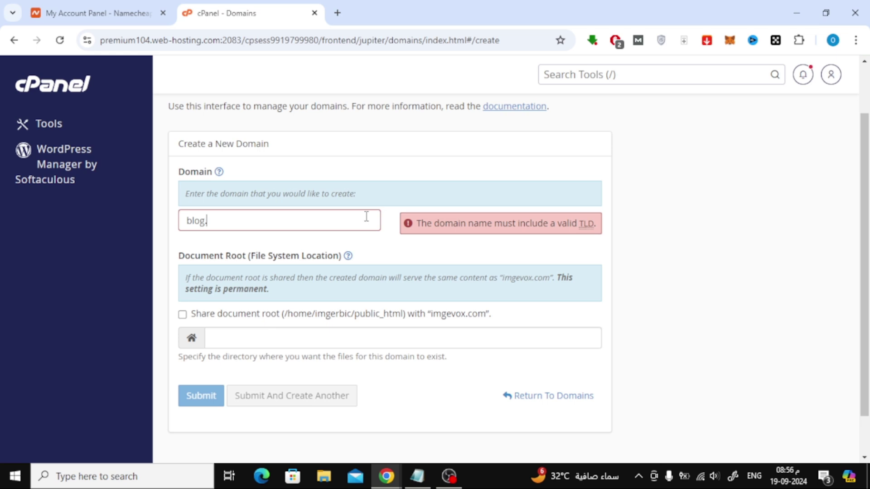
text(imgevox.com)
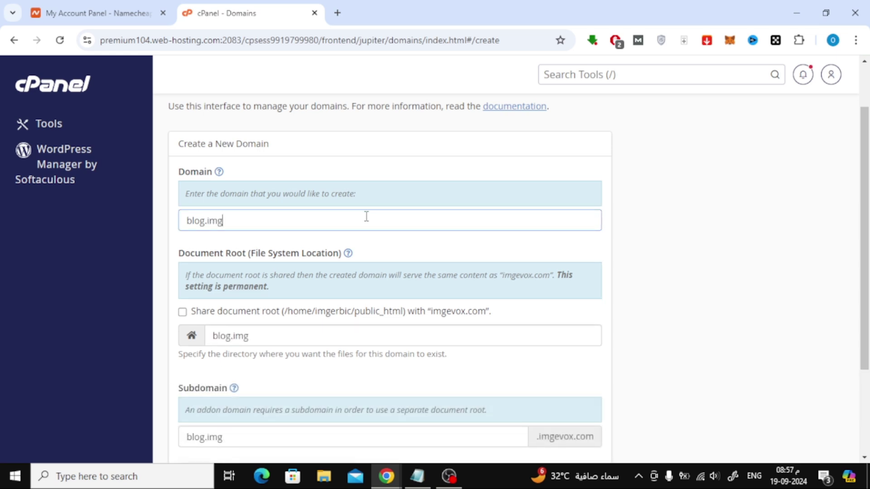
scroll(365, 217, down, 1)
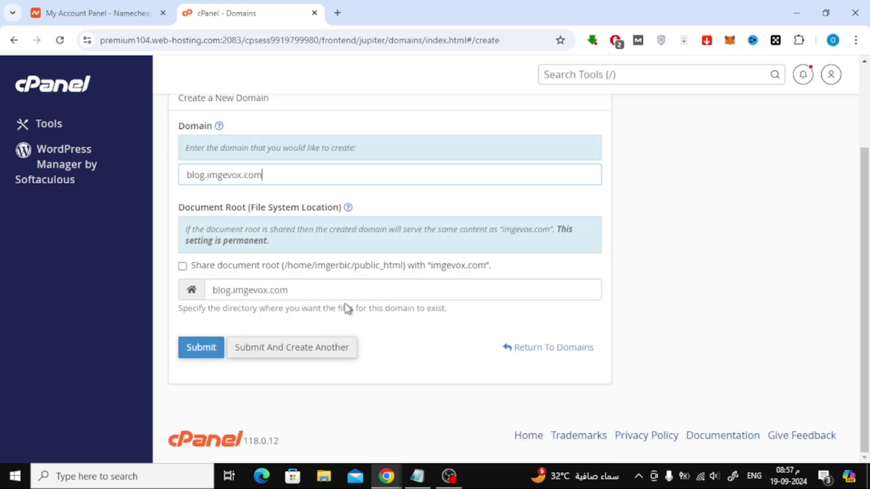
click(182, 348)
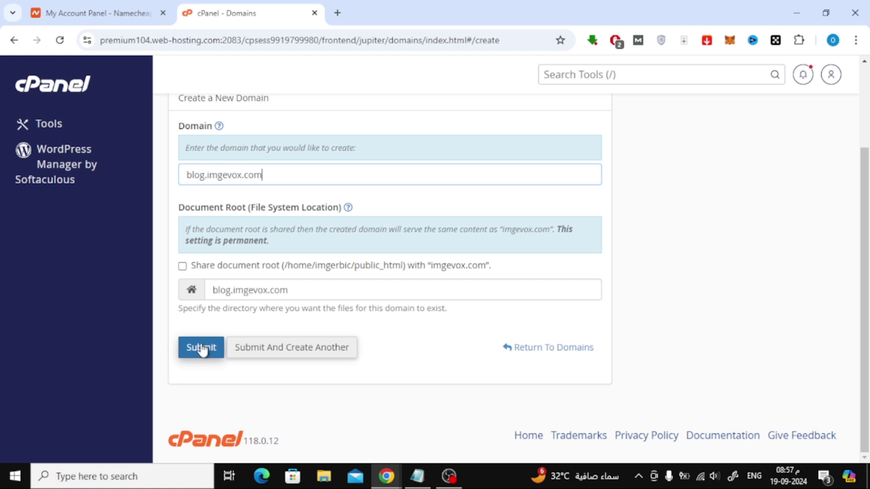
click(182, 348)
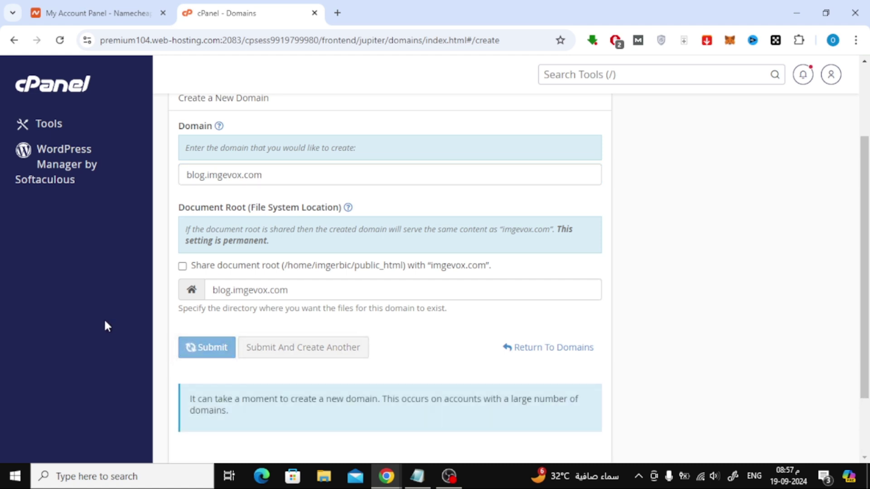
scroll(470, 290, down, 2)
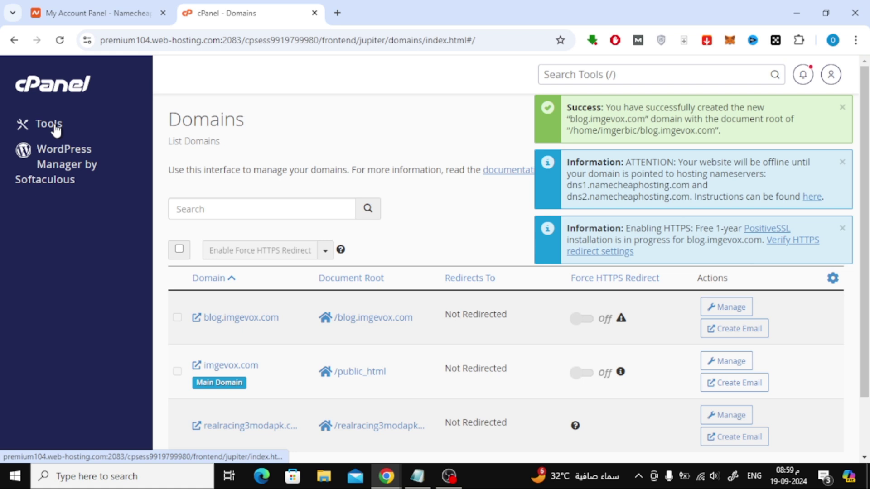
Step: Go back to cPanel Tools and launch WordPress Manager by Softaculous from Software
click(55, 129)
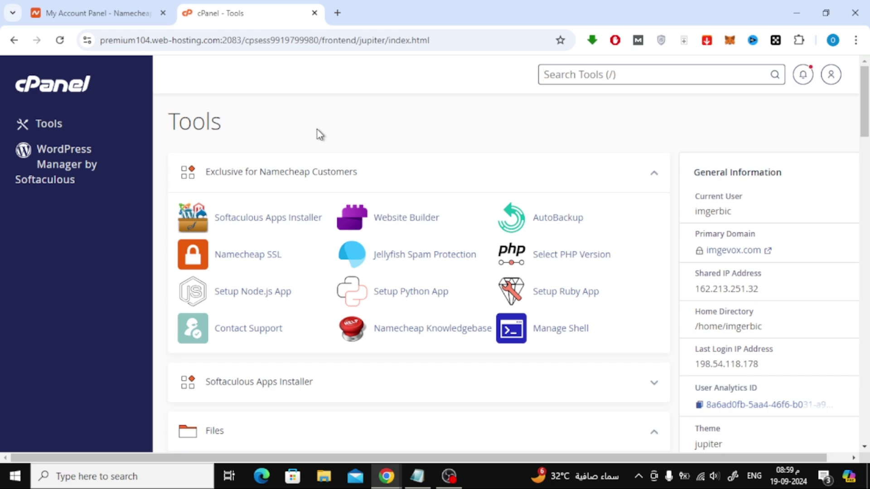
scroll(320, 135, down, 13)
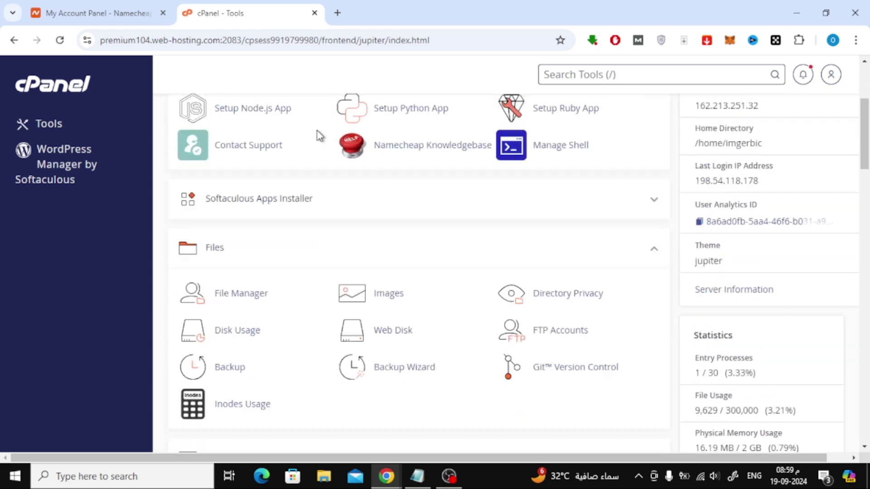
scroll(315, 150, down, 15)
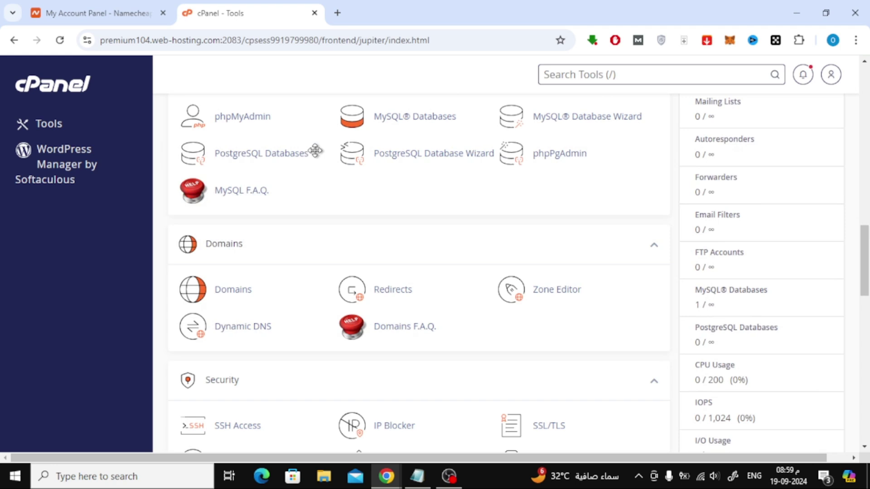
scroll(316, 153, down, 3)
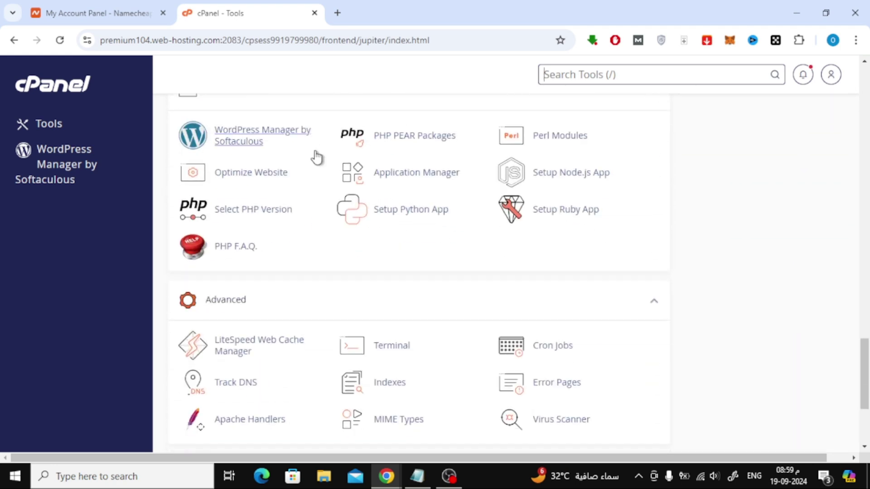
scroll(309, 165, up, 2)
click(244, 197)
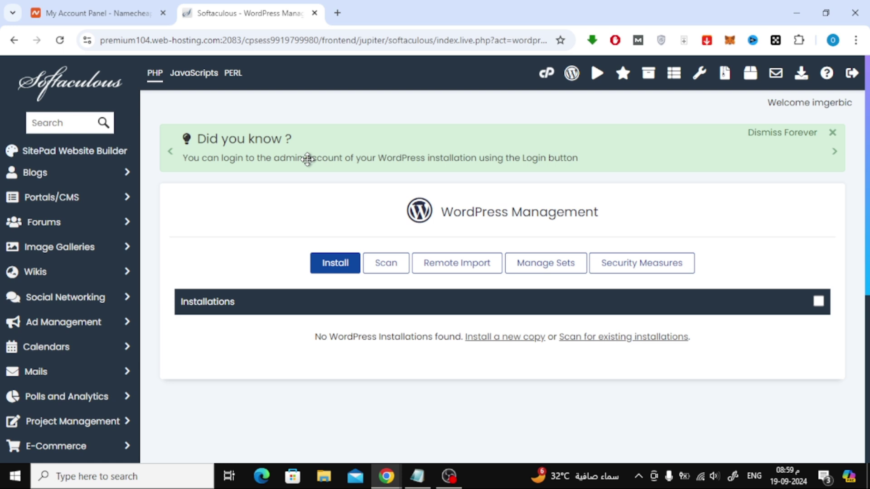
scroll(293, 192, down, 1)
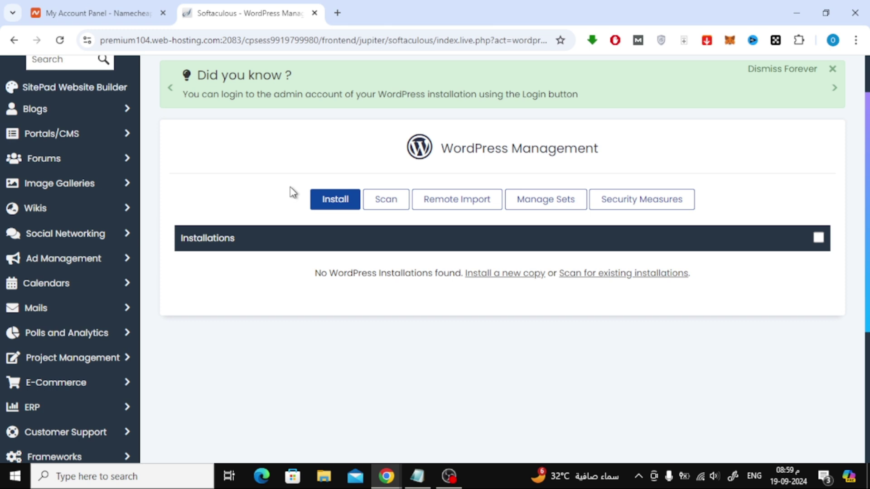
click(494, 276)
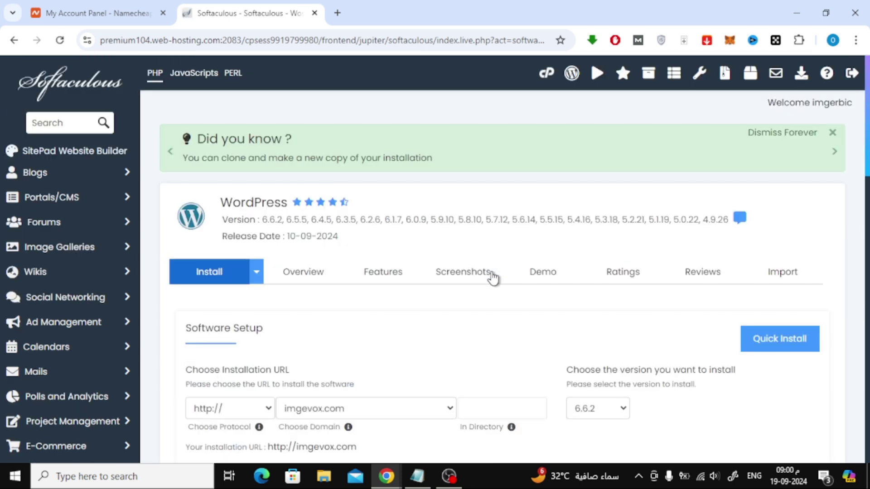
scroll(493, 278, down, 4)
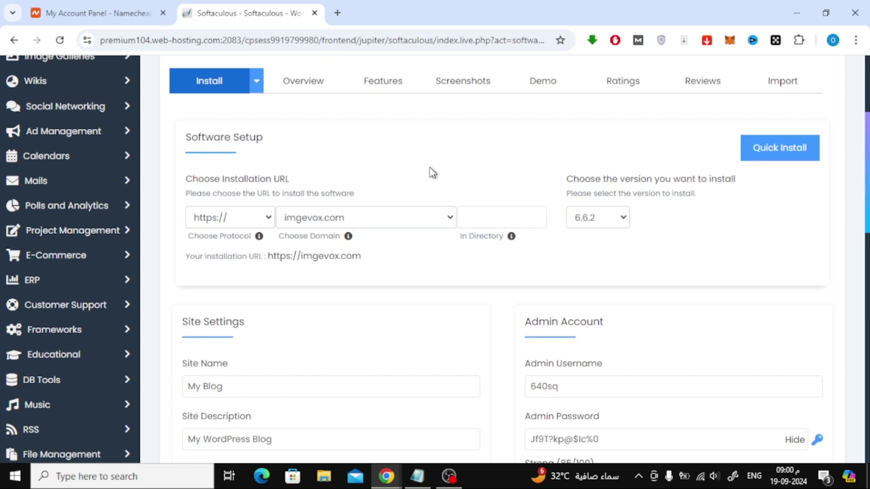
click(383, 214)
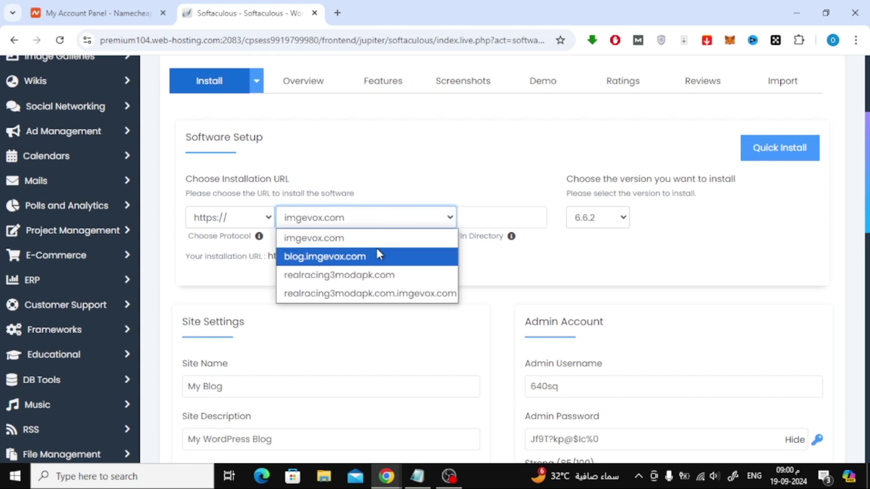
Step: Install WordPress on blog.imgevox.com with English as the site language
click(387, 259)
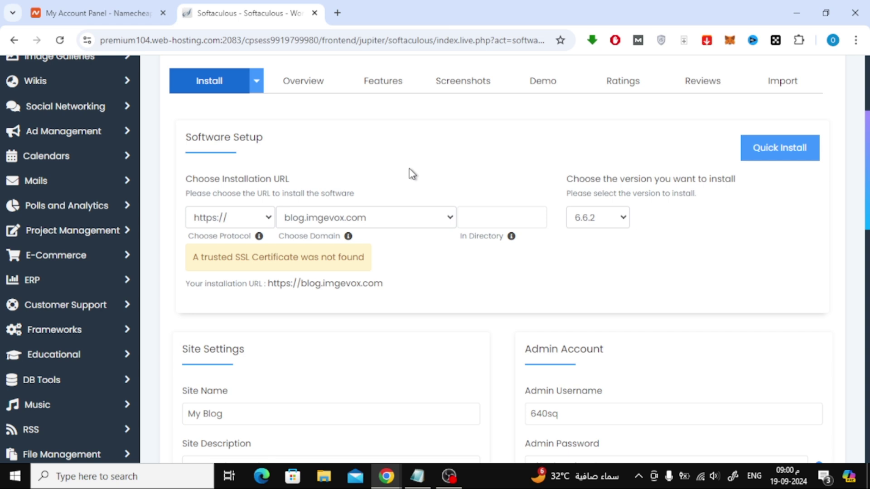
scroll(412, 174, down, 4)
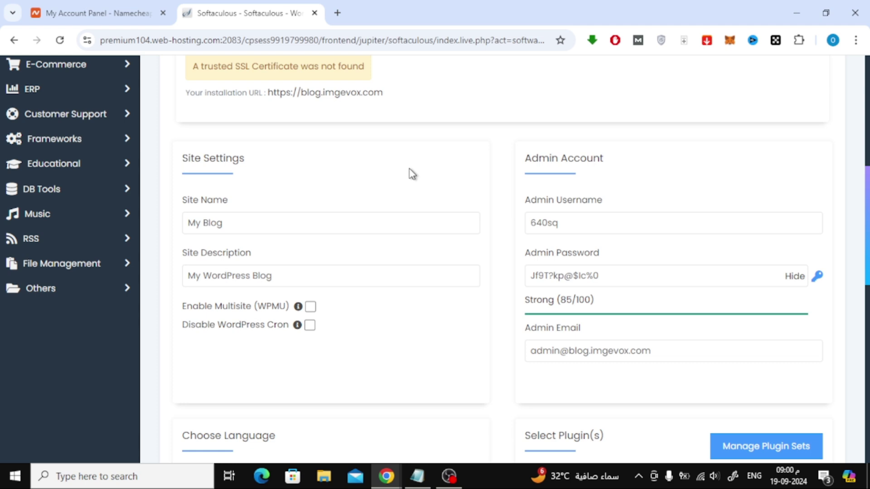
scroll(412, 175, down, 7)
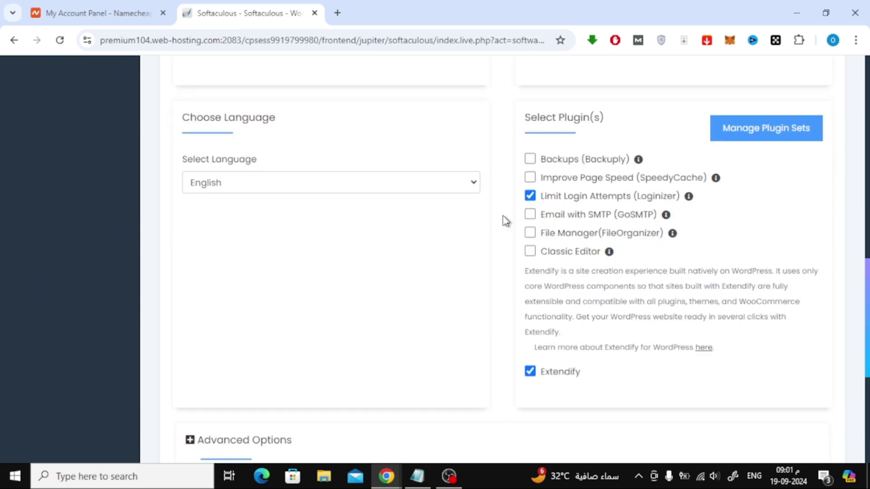
click(437, 186)
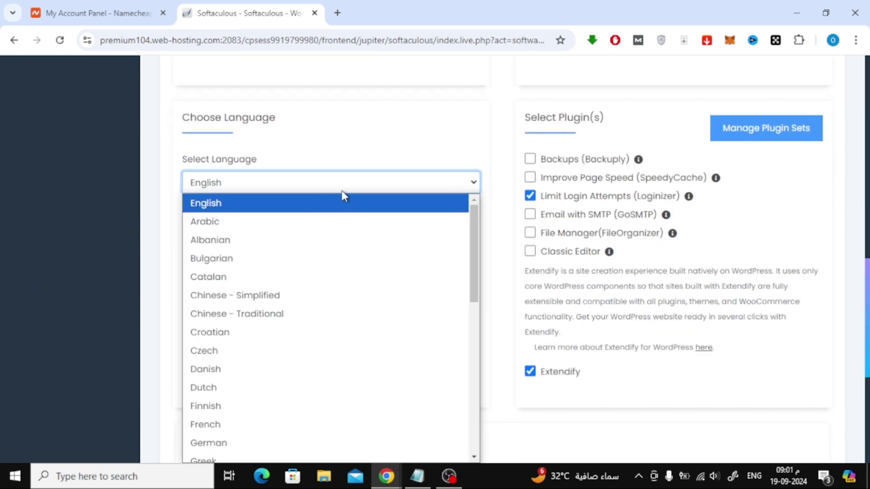
click(367, 189)
scroll(402, 239, down, 3)
scroll(404, 239, down, 3)
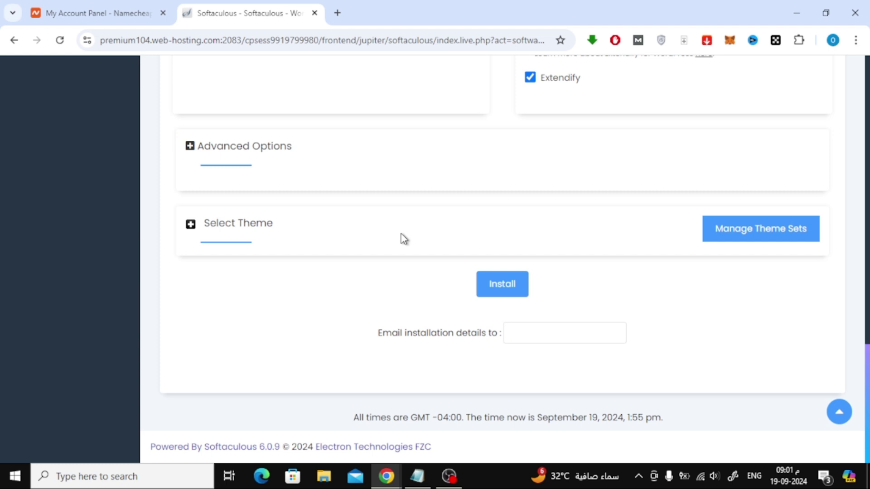
click(506, 285)
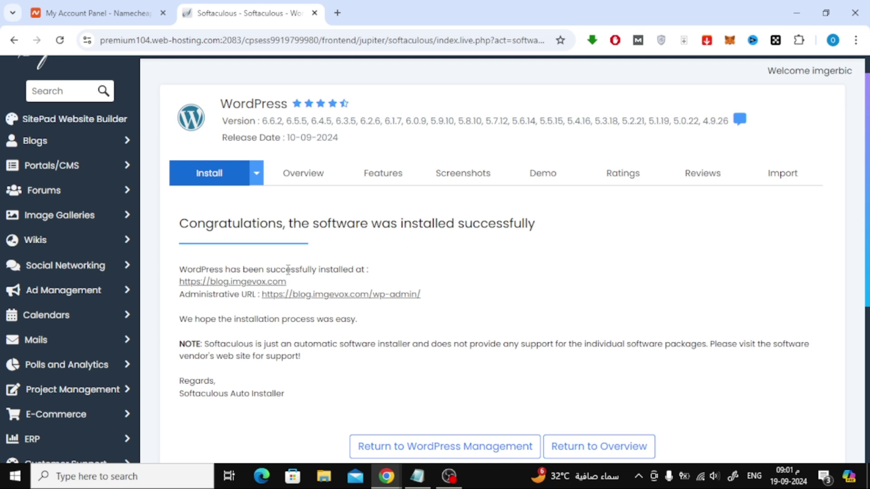
click(229, 283)
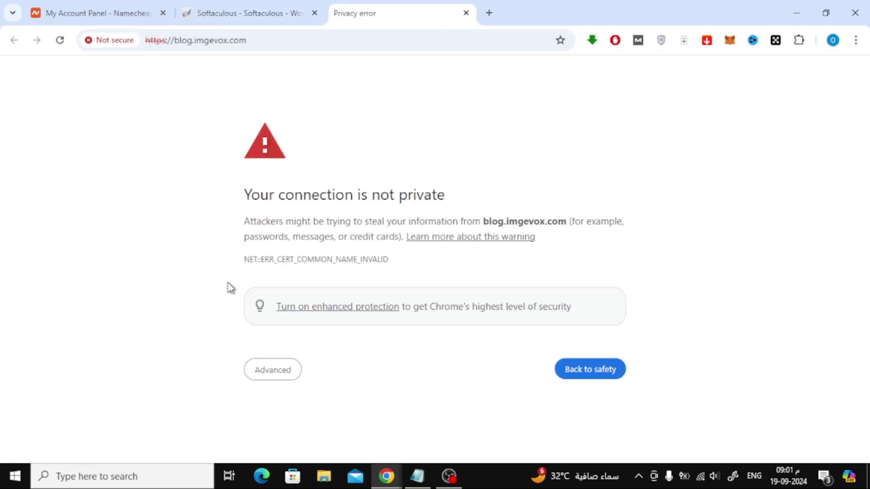
click(264, 370)
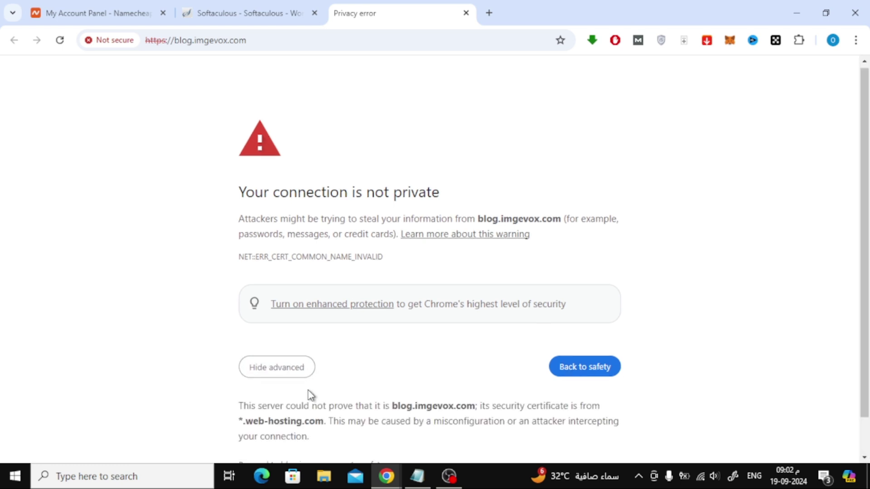
scroll(307, 394, down, 1)
click(318, 425)
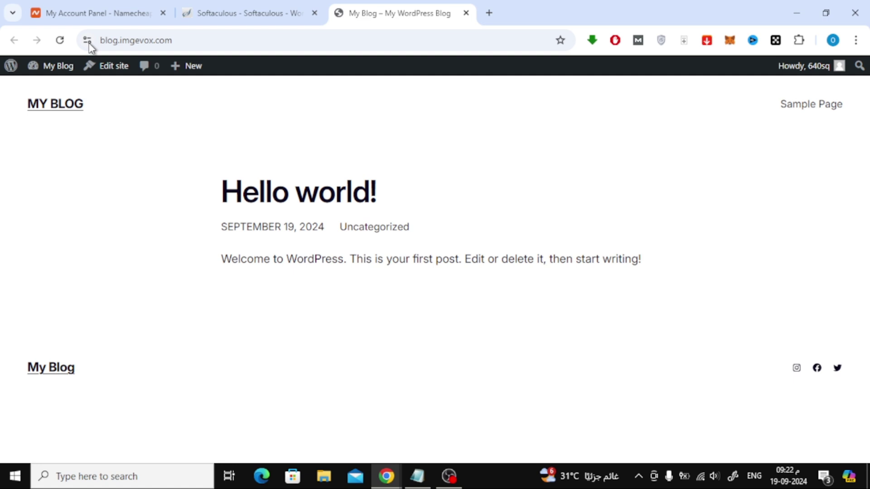
Step: Check the site's connection info, then open the My Blog admin Dashboard
click(88, 41)
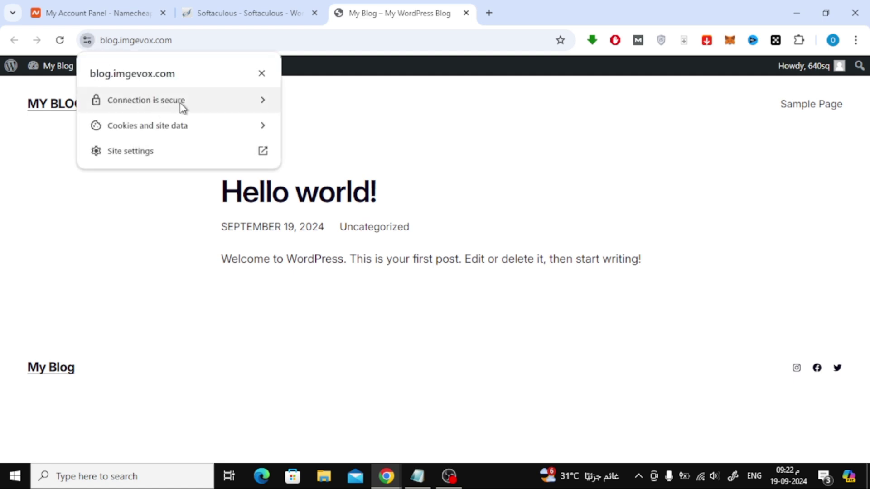
click(346, 109)
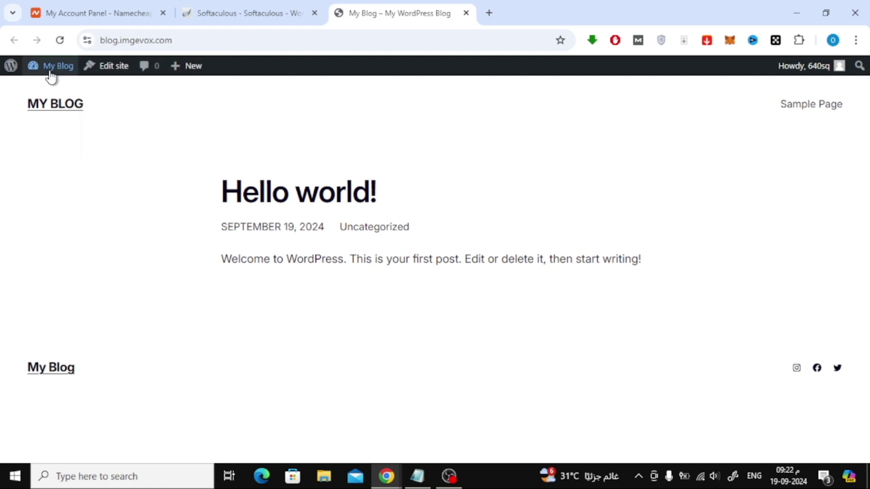
mouse_move(51, 77)
click(105, 93)
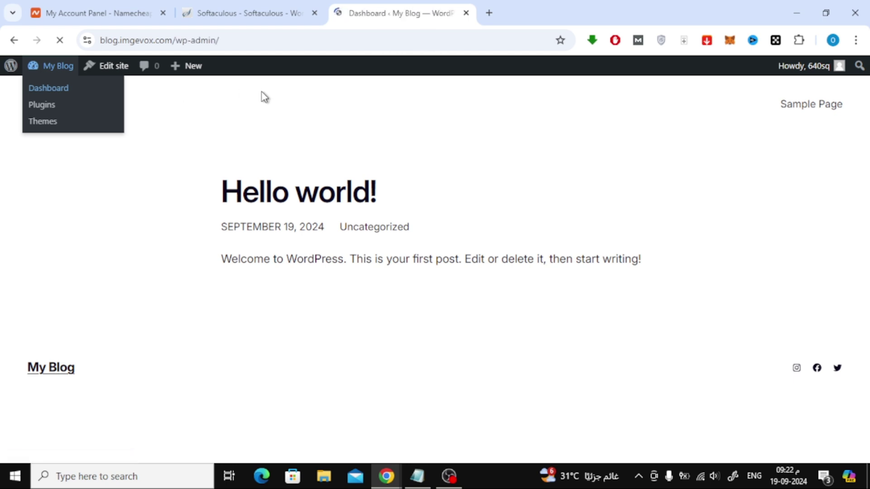
scroll(393, 218, down, 9)
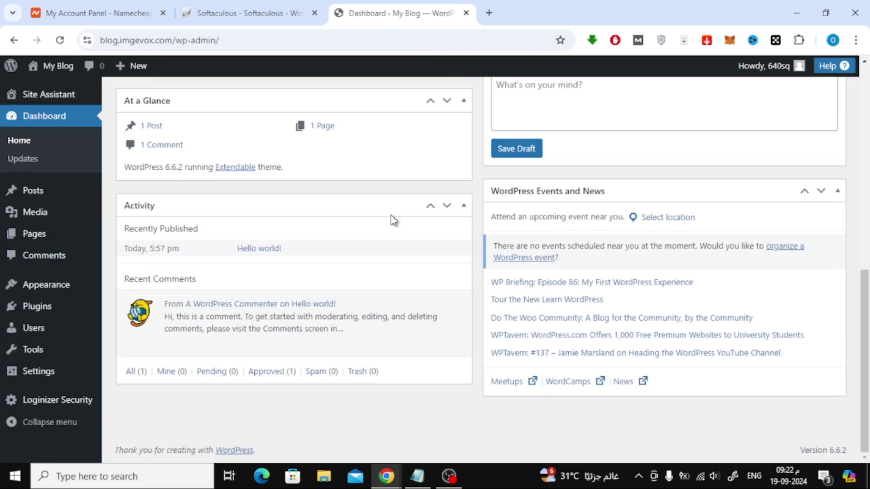
scroll(394, 219, up, 10)
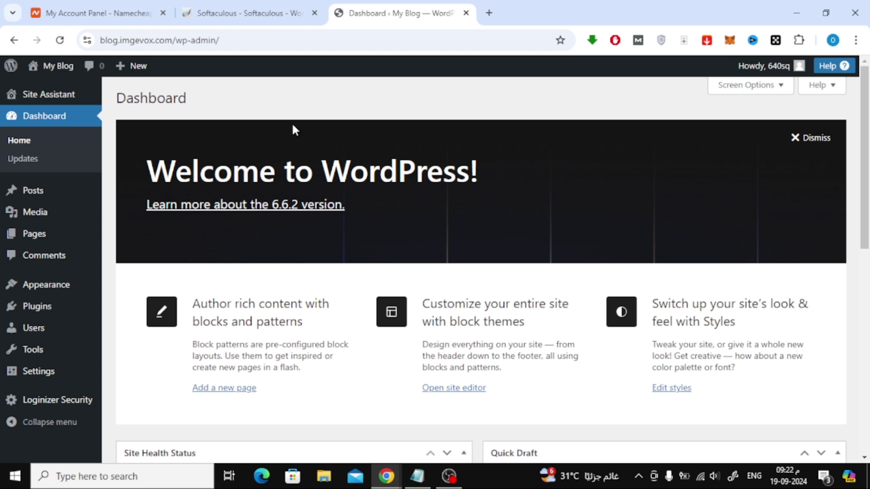